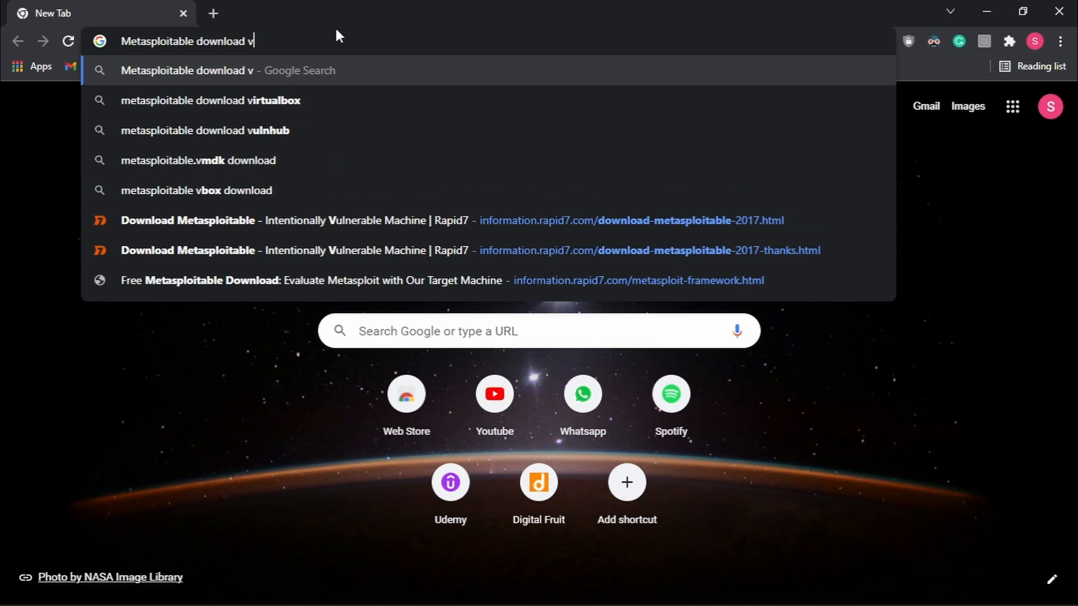
# - Search Google for 'metasploitable download vulnhub' using the omnibox suggestion
pyautogui.press('Down')
pyautogui.press('Down')
pyautogui.press('Return')
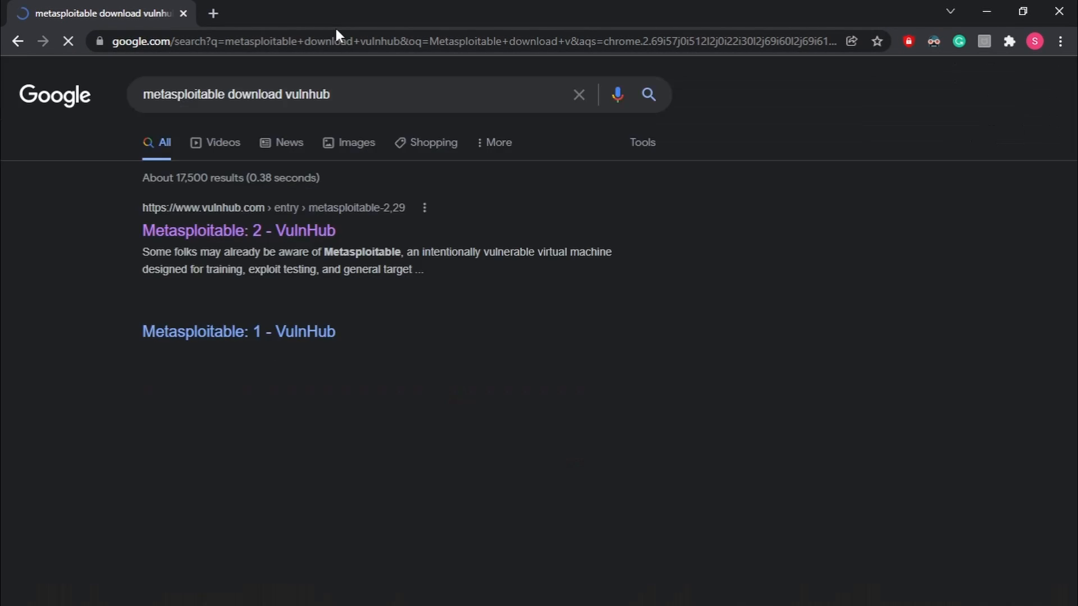
# - On the Metasploitable: 2 VulnHub page, save the zip from the Download (Mirror) link
pyautogui.click(257, 232)
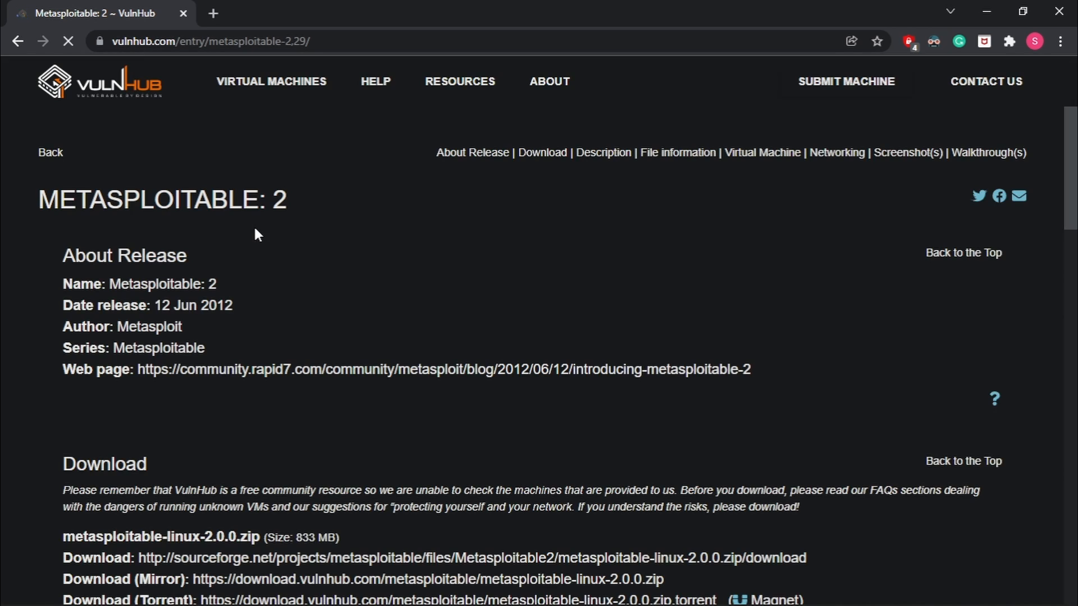
pyautogui.scroll(-3, 313, 292)
pyautogui.scroll(-2, 312, 289)
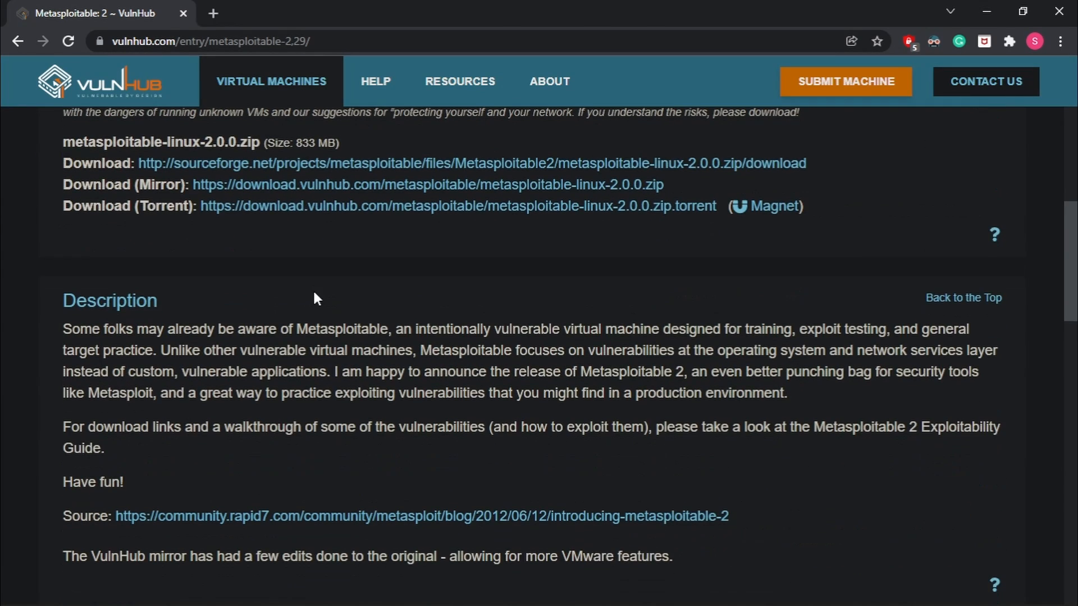
pyautogui.scroll(1, 328, 279)
pyautogui.click(485, 227)
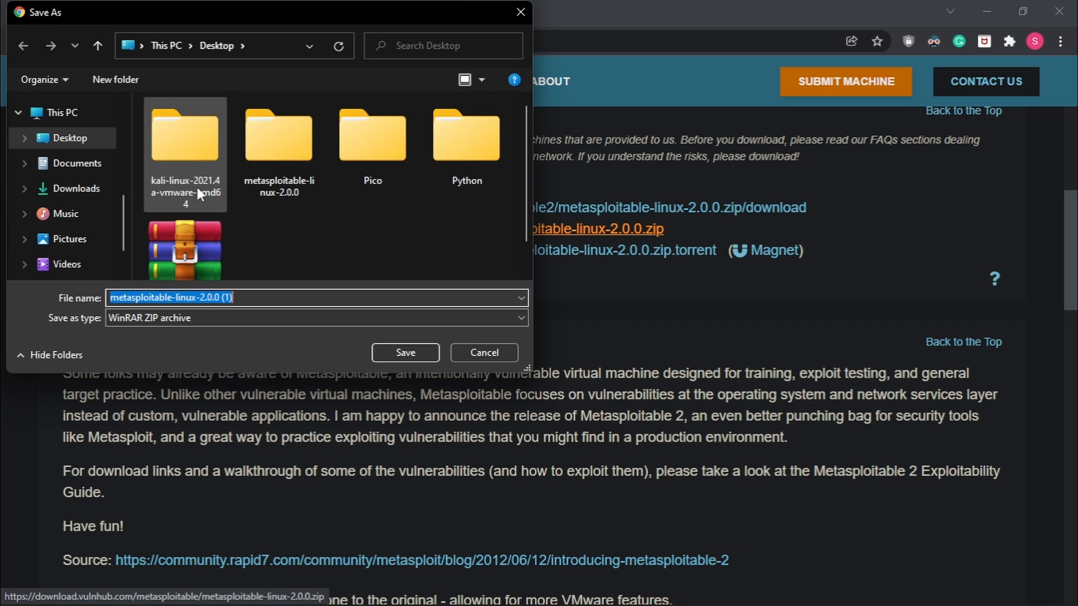
pyautogui.click(407, 351)
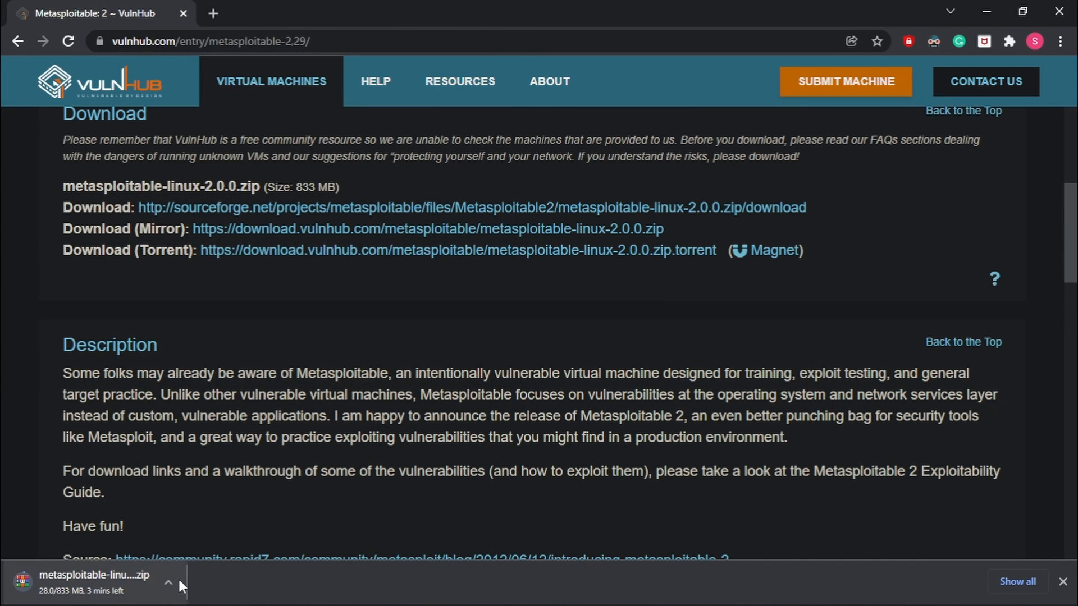
# - Cancel the metasploitable-linux-2.0.0.zip download, close the downloads bar and minimize Chrome
pyautogui.click(169, 581)
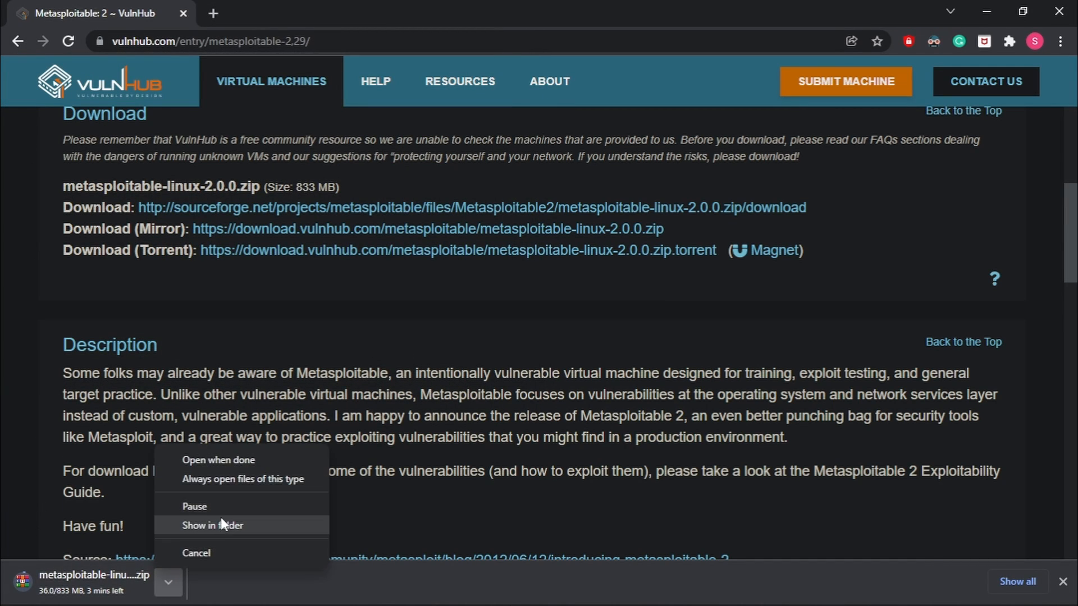
pyautogui.click(211, 546)
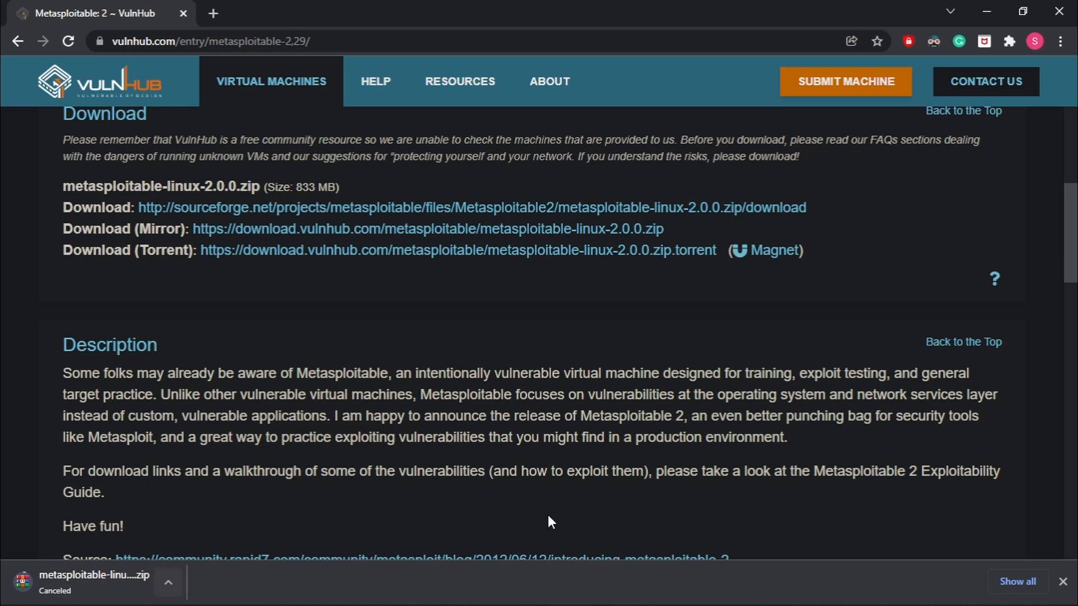
pyautogui.click(1063, 582)
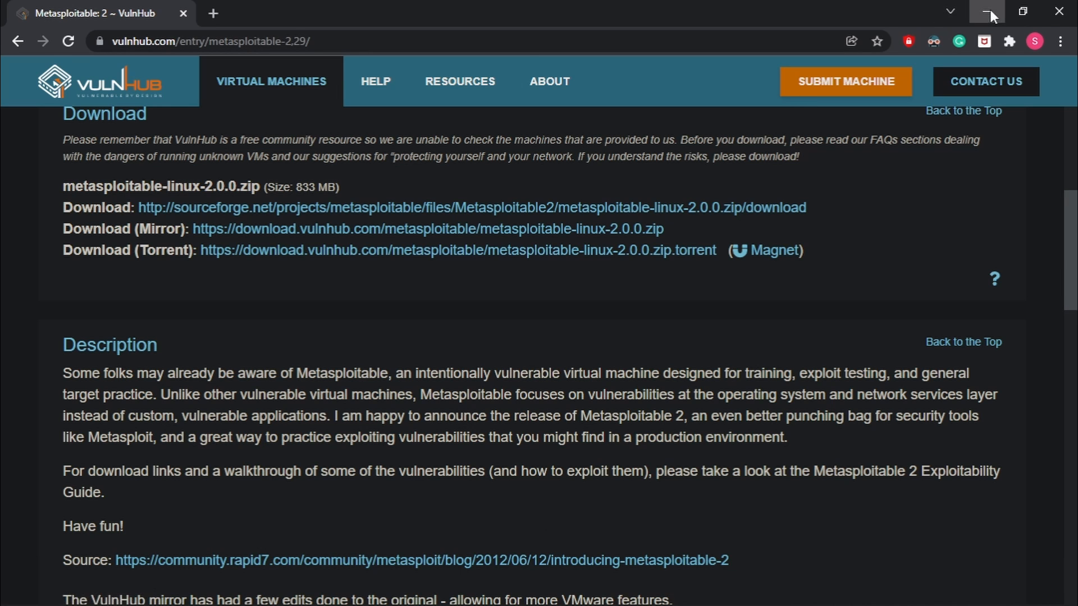
pyautogui.click(987, 9)
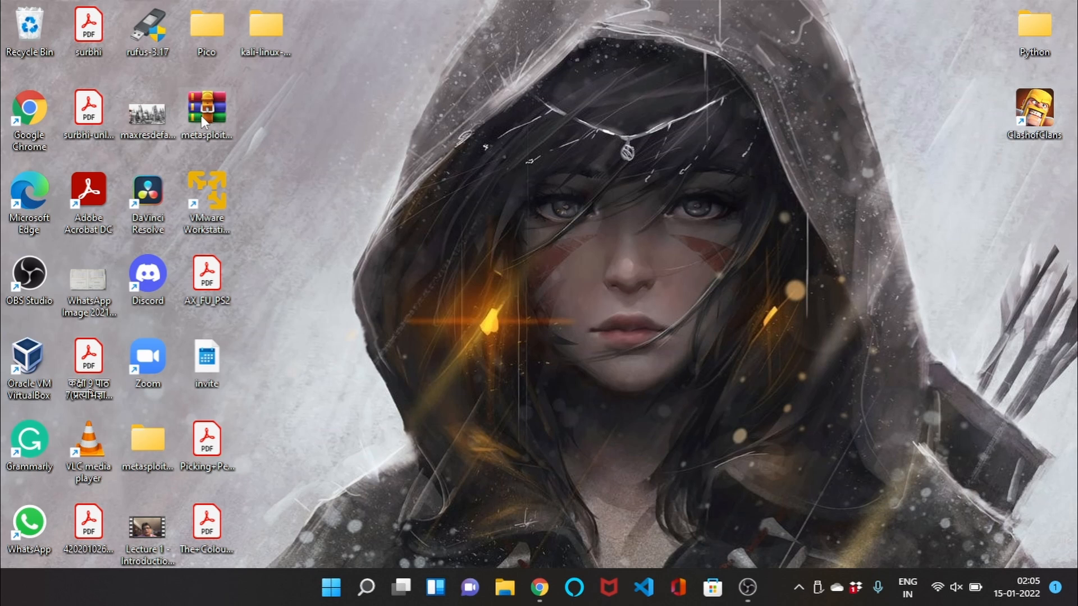
# - Extract the metasploitable-linux-2.0.0 zip on the Desktop, replacing existing files in the destination
pyautogui.moveTo(201, 116); pyautogui.dragTo(193, 156)
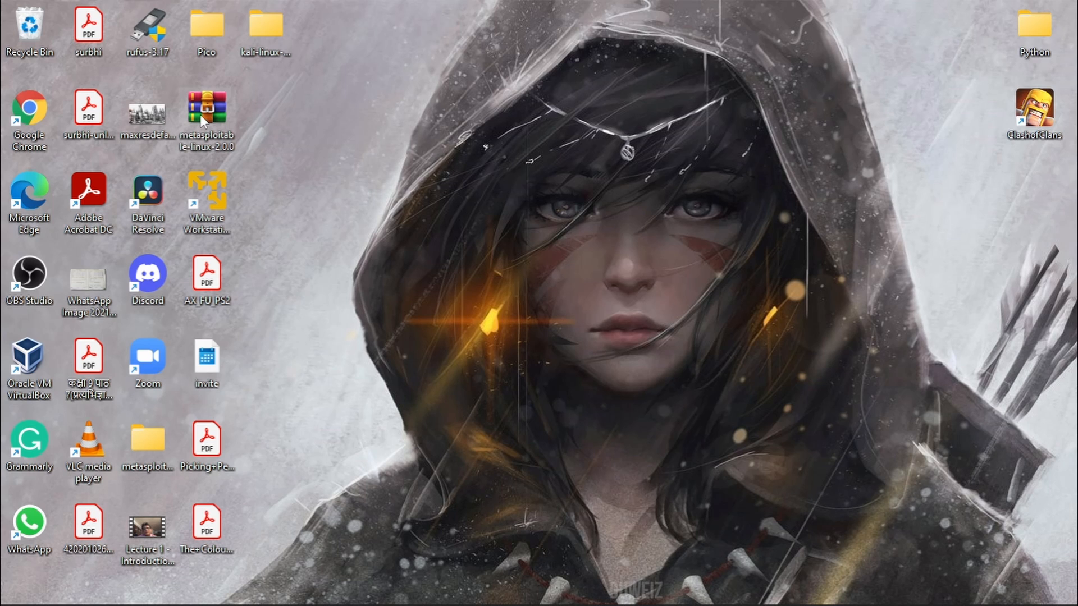
pyautogui.rightClick(200, 114)
pyautogui.click(275, 217)
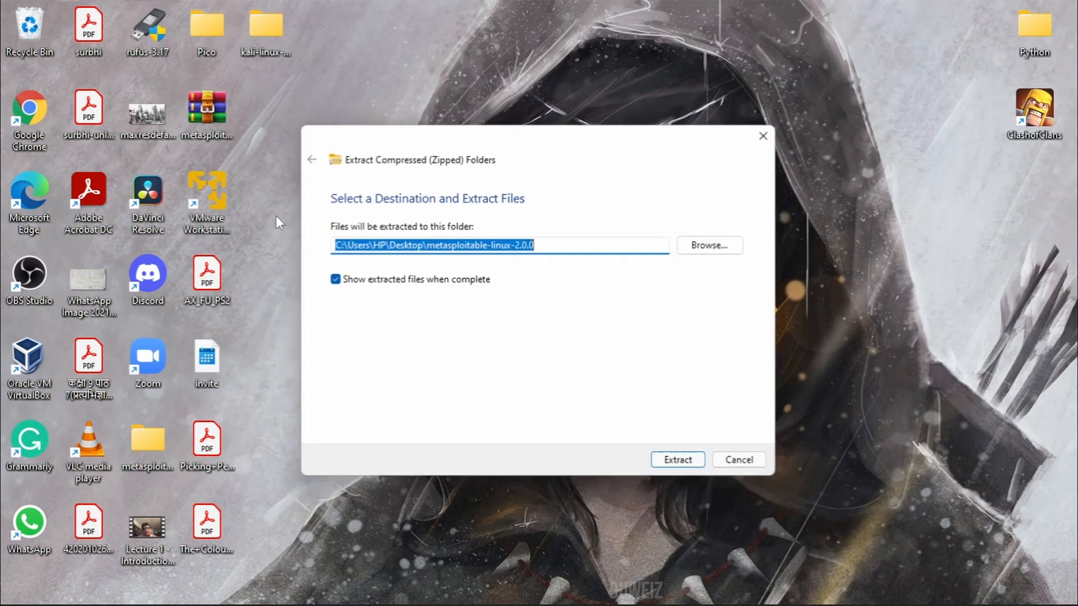
pyautogui.click(677, 464)
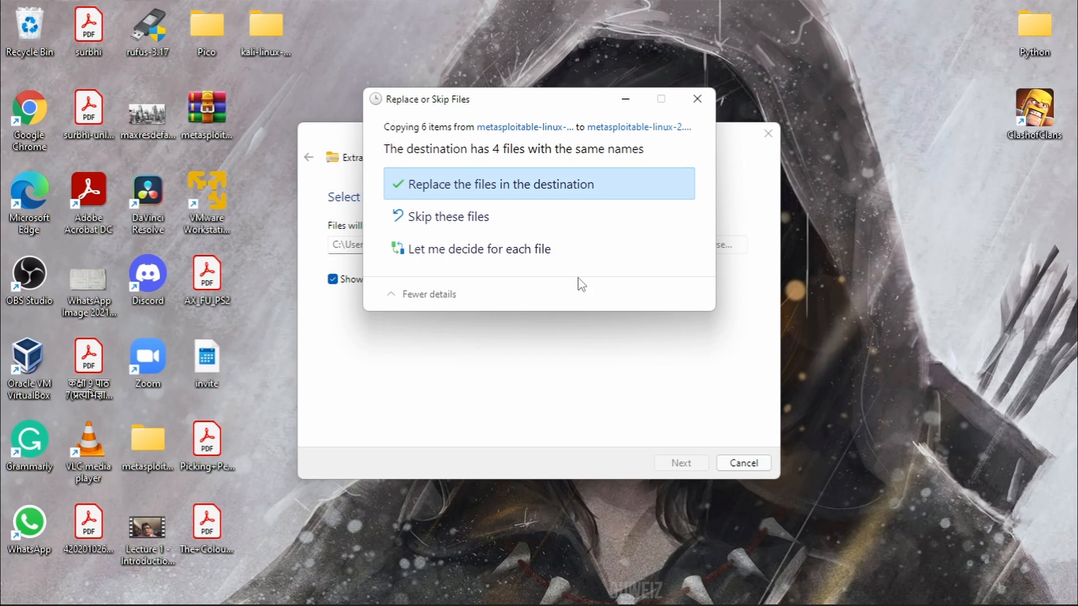
pyautogui.click(500, 191)
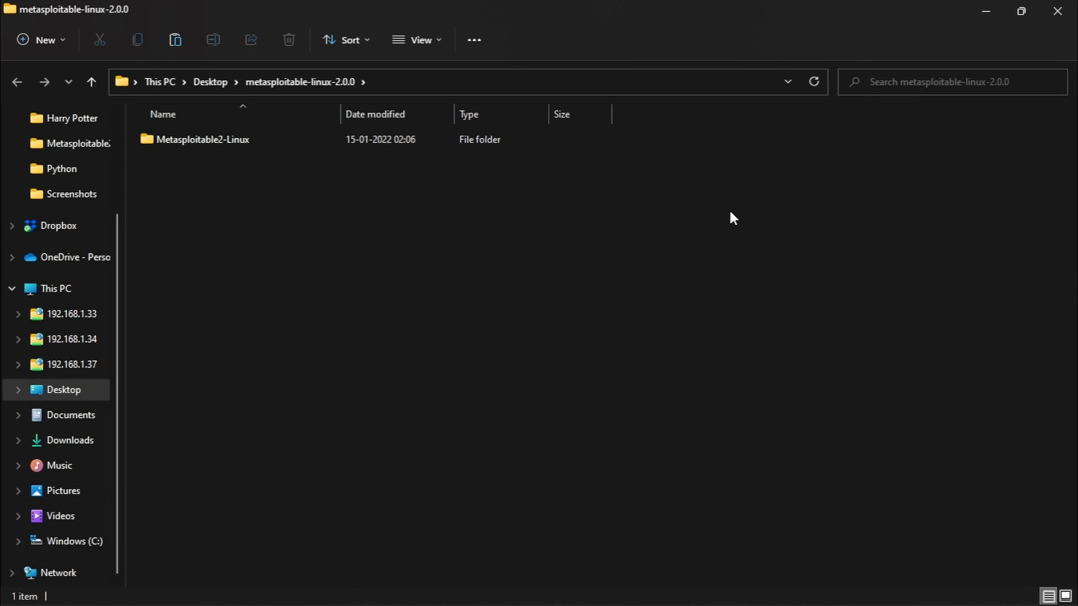
# - Close the extracted folder window and launch VMware Workstation Player from its desktop shortcut
pyautogui.click(1050, 13)
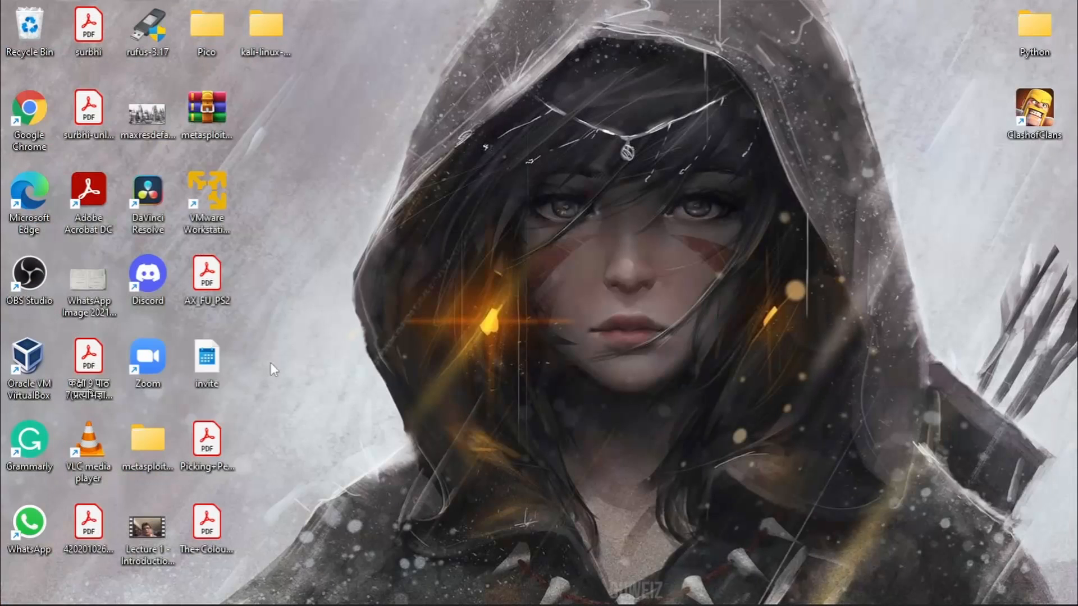
pyautogui.rightClick(218, 223)
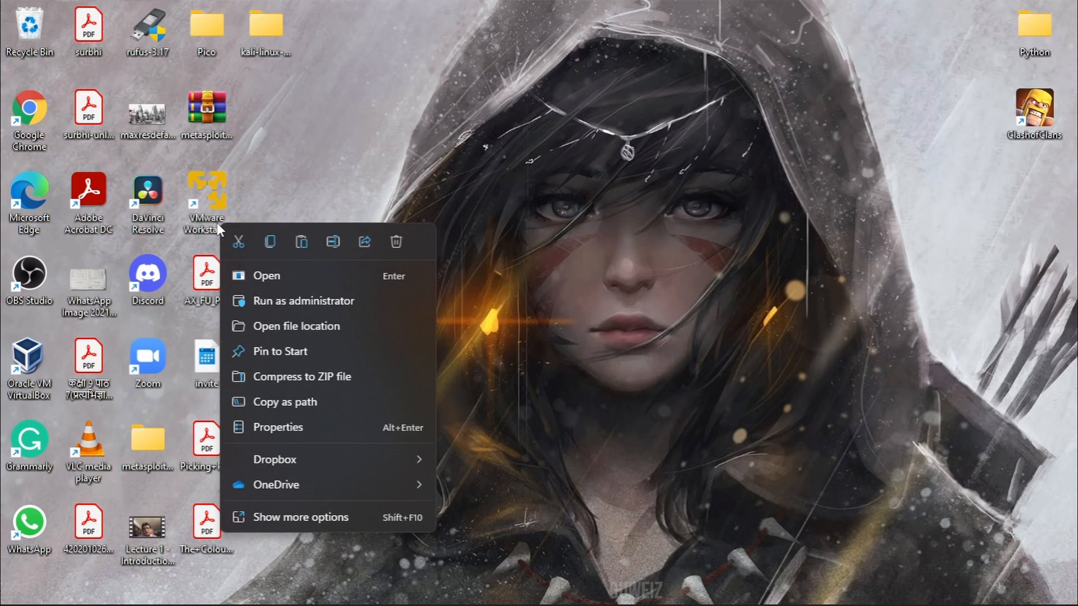
pyautogui.click(273, 267)
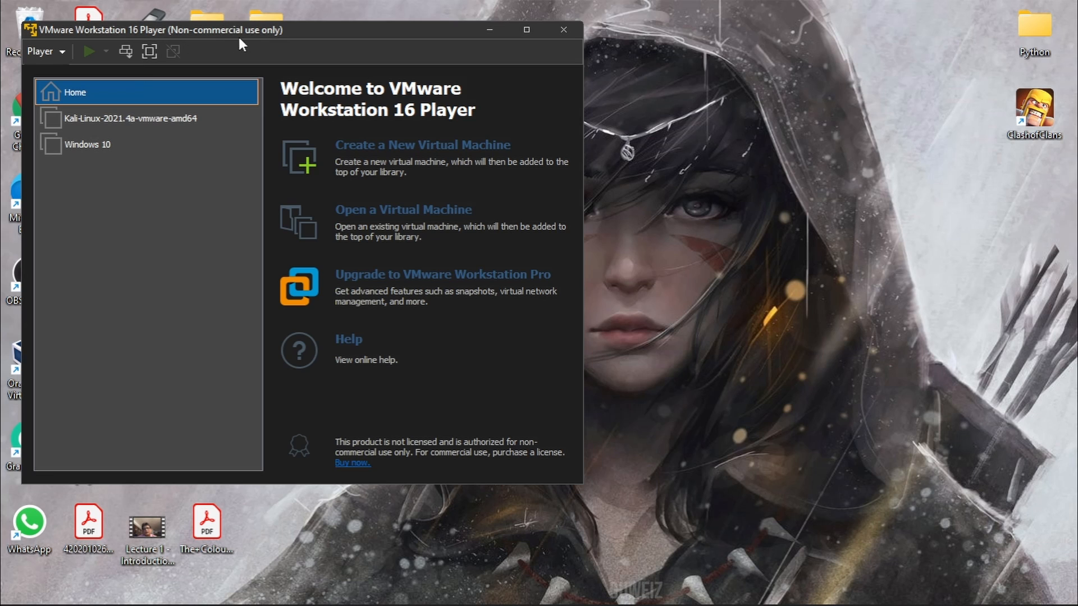
pyautogui.moveTo(248, 32); pyautogui.dragTo(626, 63)
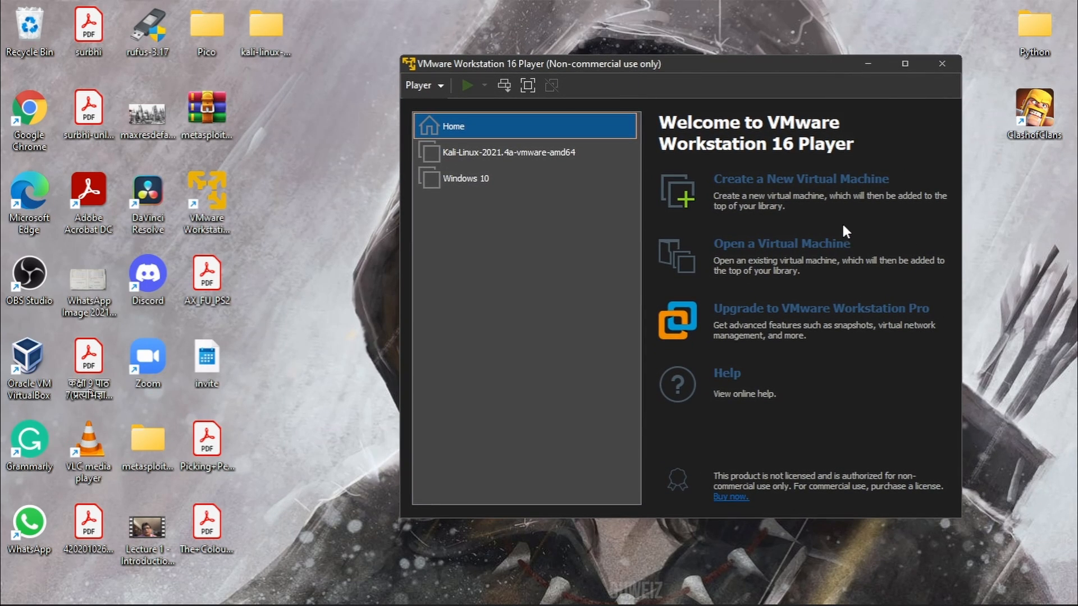
# - Open the Metasploitable VM from Desktop > metasploitable-linux-2.0.0 > Metasploitable2-Linux
pyautogui.click(811, 242)
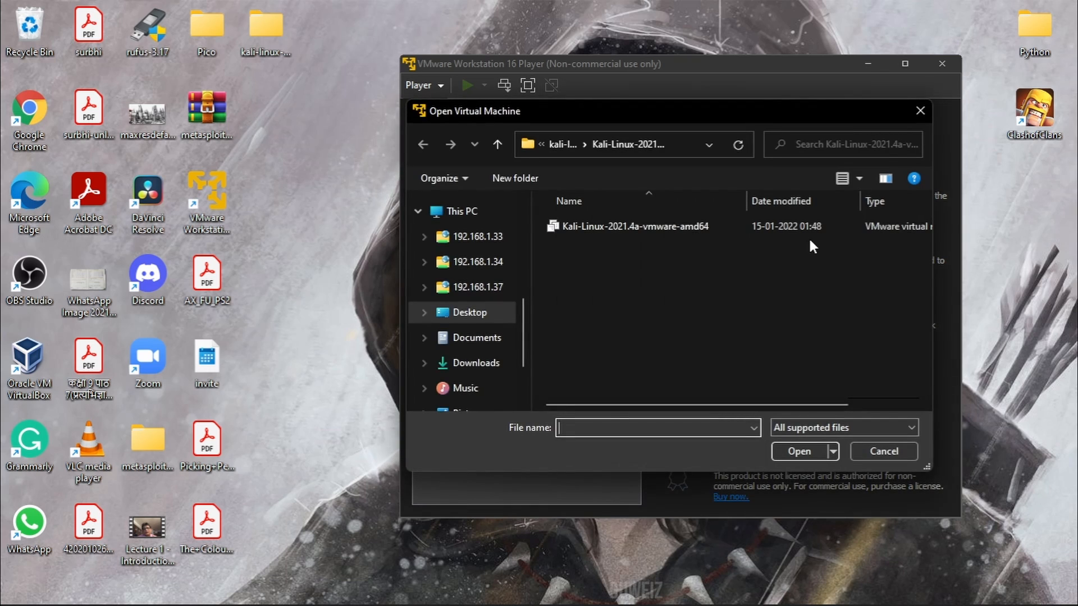
pyautogui.scroll(-2, 492, 351)
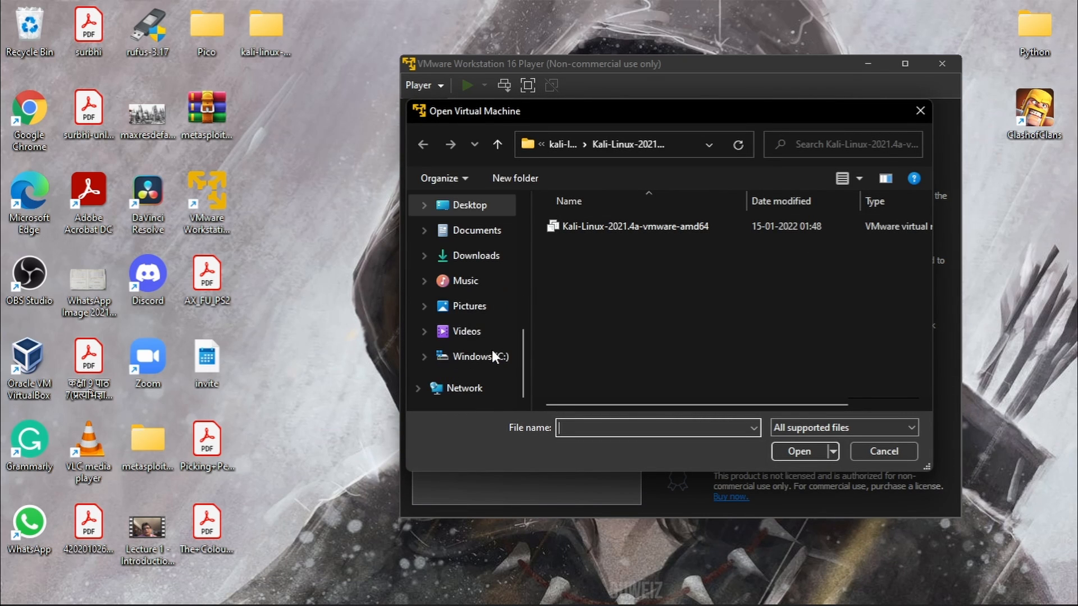
pyautogui.scroll(2, 492, 351)
pyautogui.click(478, 319)
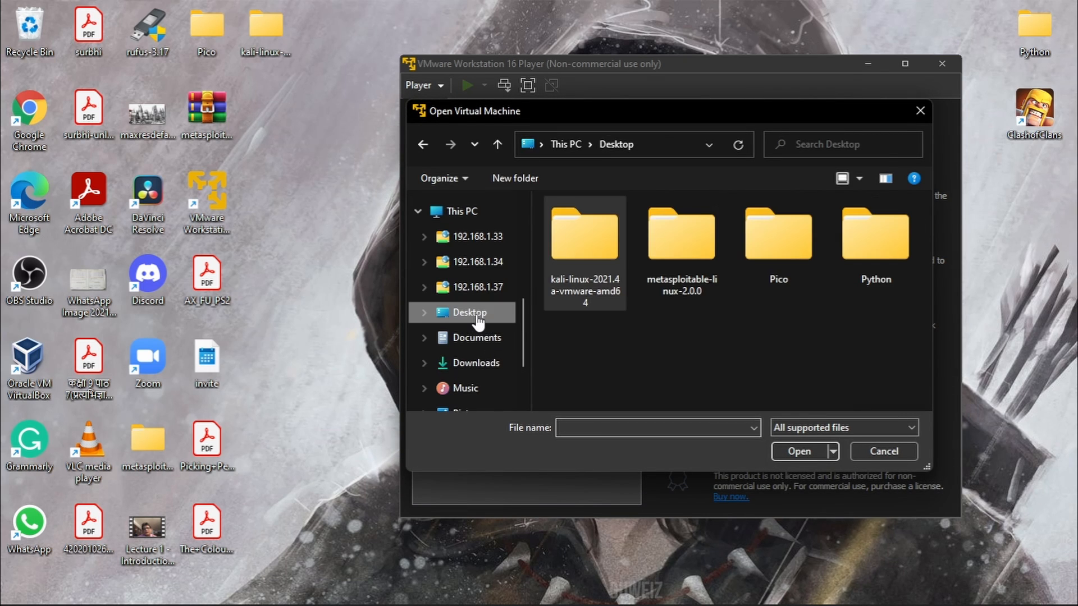
pyautogui.doubleClick(677, 252)
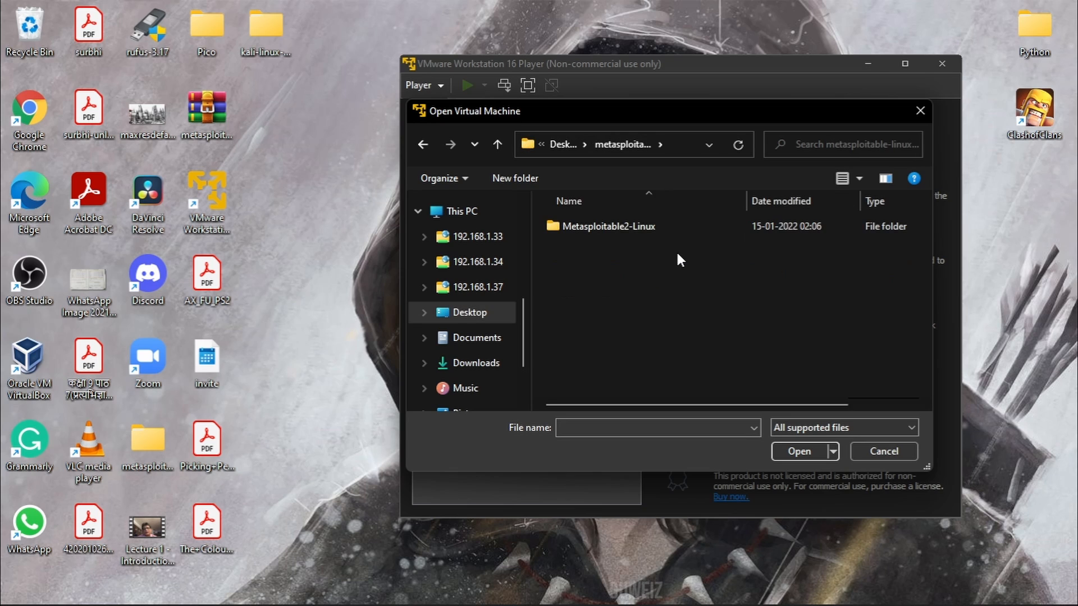
pyautogui.doubleClick(665, 227)
pyautogui.click(665, 226)
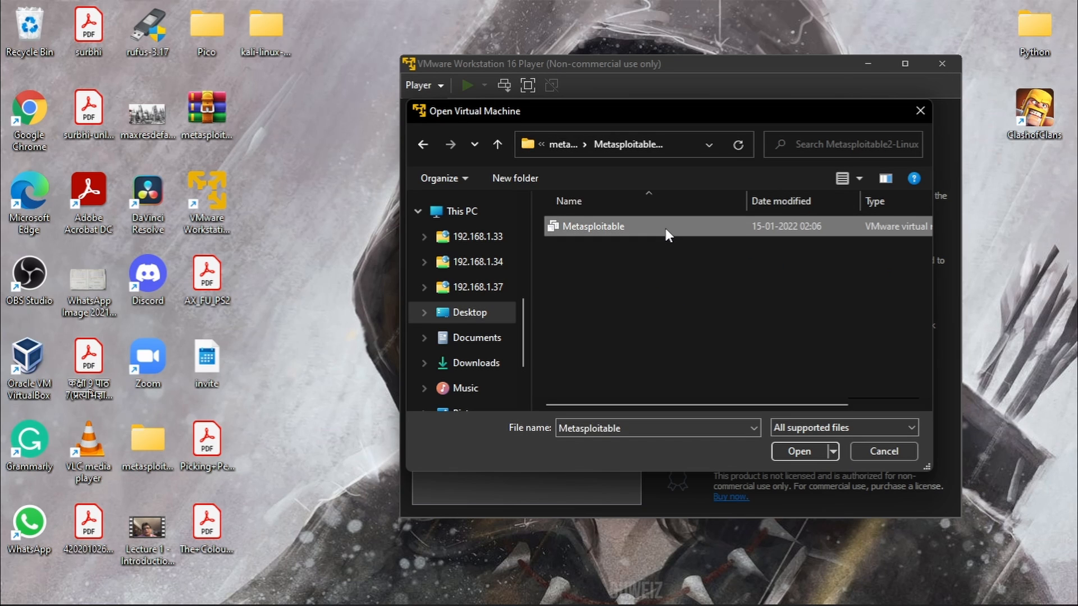
pyautogui.click(795, 449)
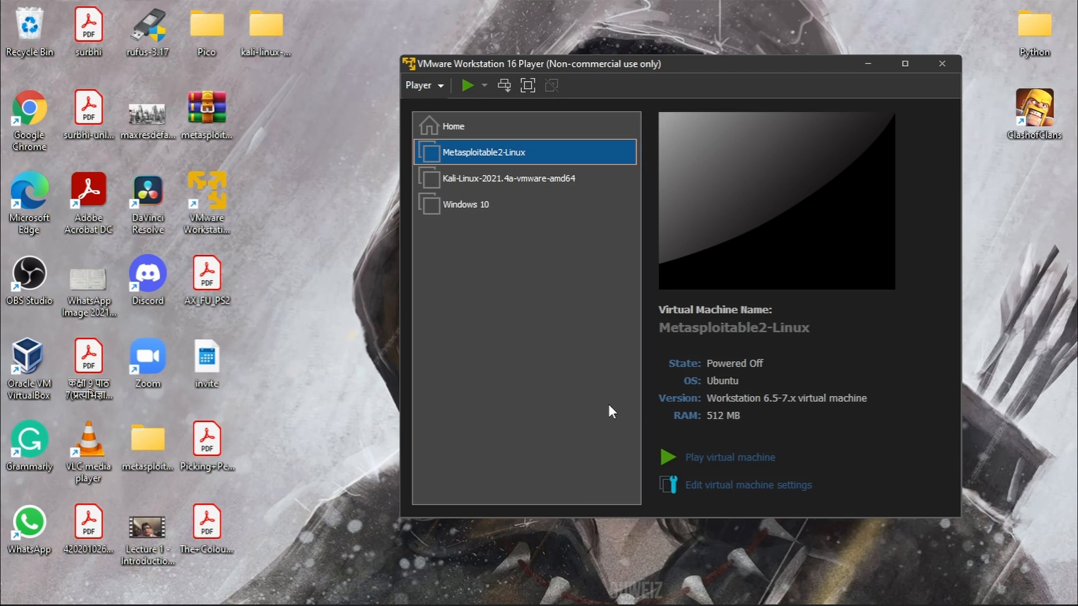
pyautogui.click(733, 486)
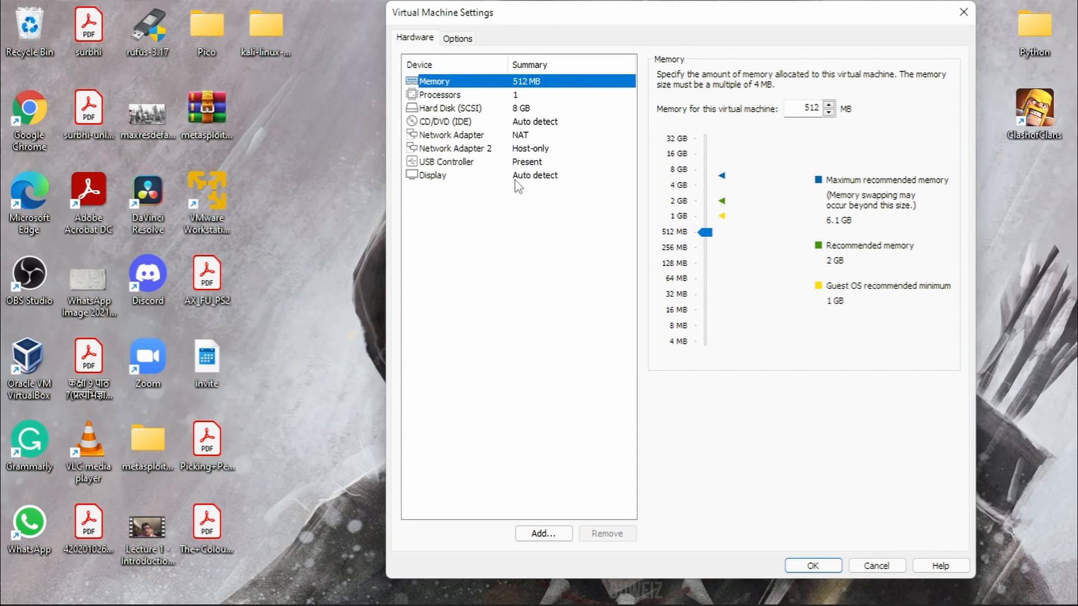
pyautogui.click(833, 567)
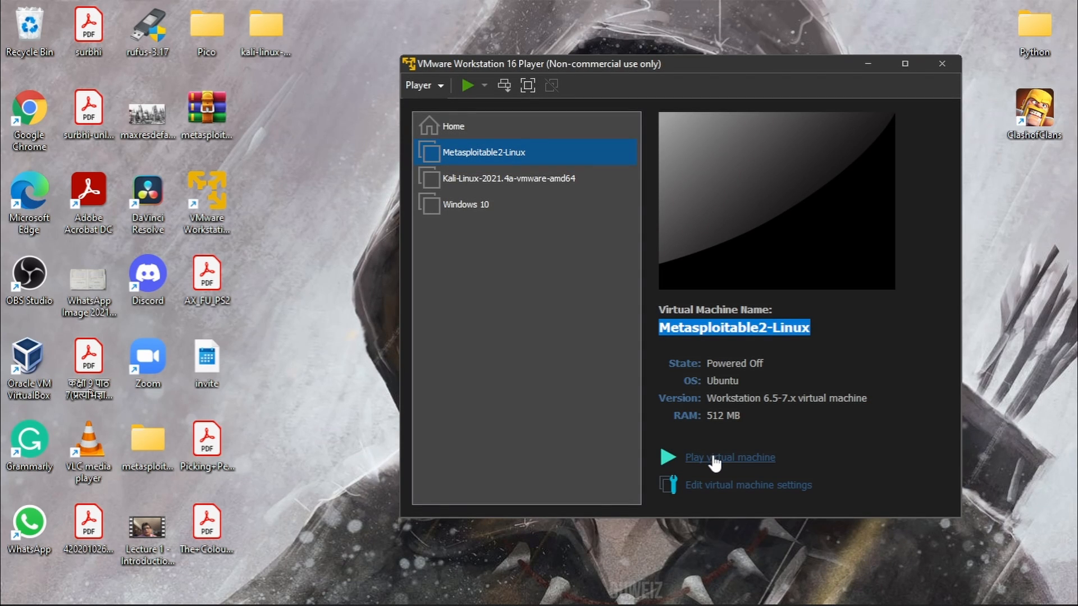
# - Power on Metasploitable2-Linux, answer 'I Copied It', and maximize the player window
pyautogui.click(714, 459)
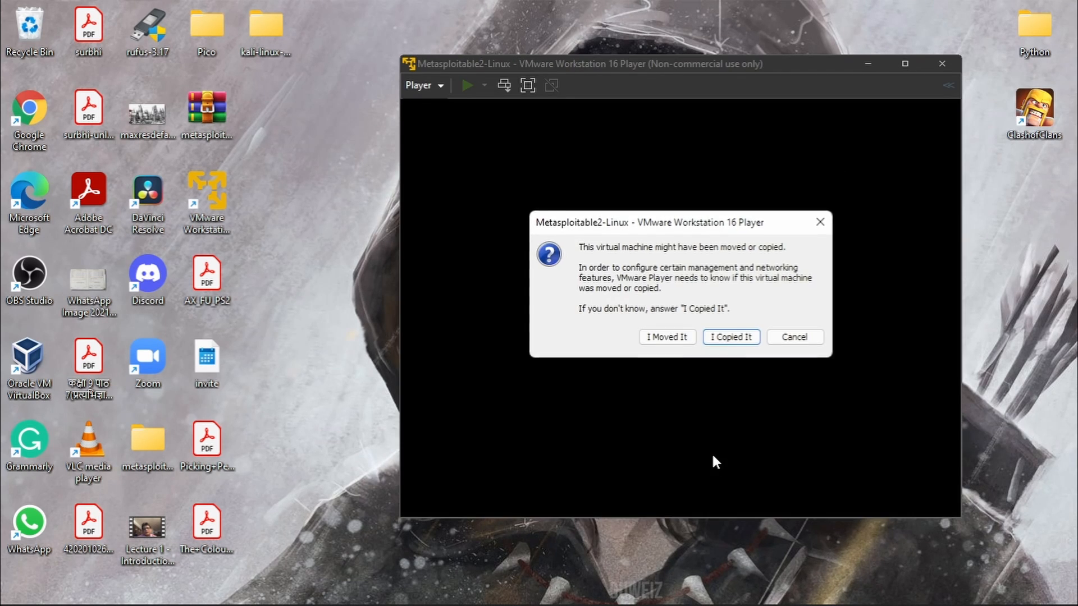
pyautogui.click(738, 336)
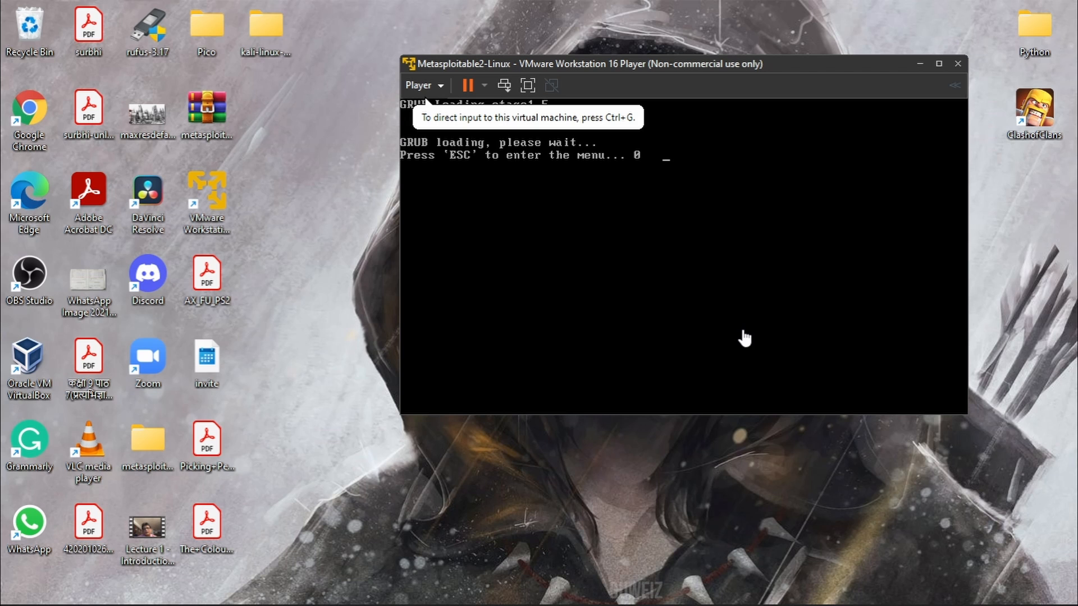
pyautogui.click(939, 64)
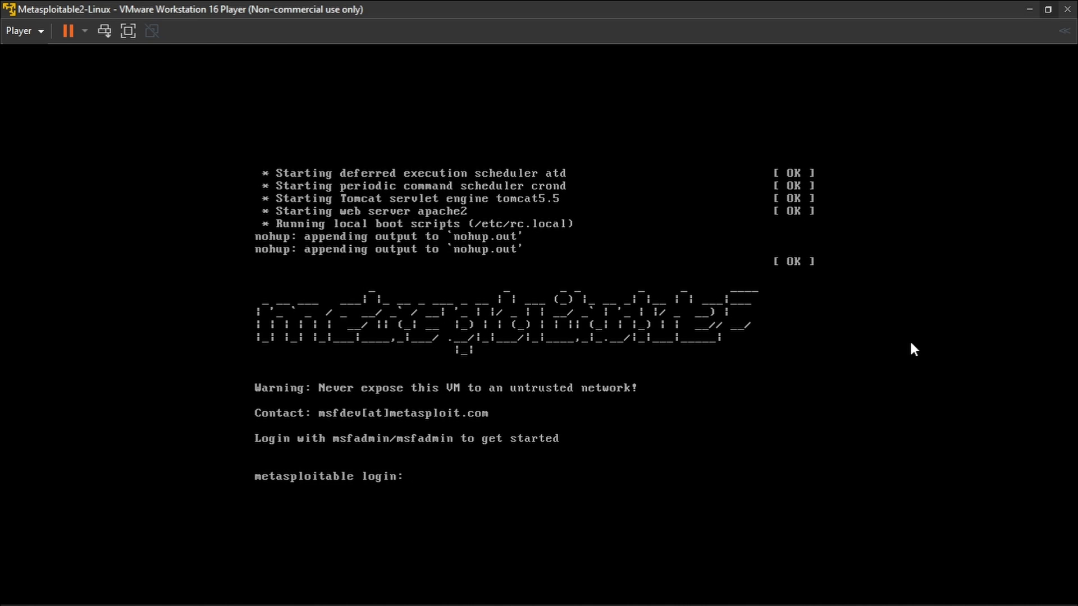
# - Log in to the VM as msfadmin with the default password, then release input to the host
pyautogui.click(877, 317)
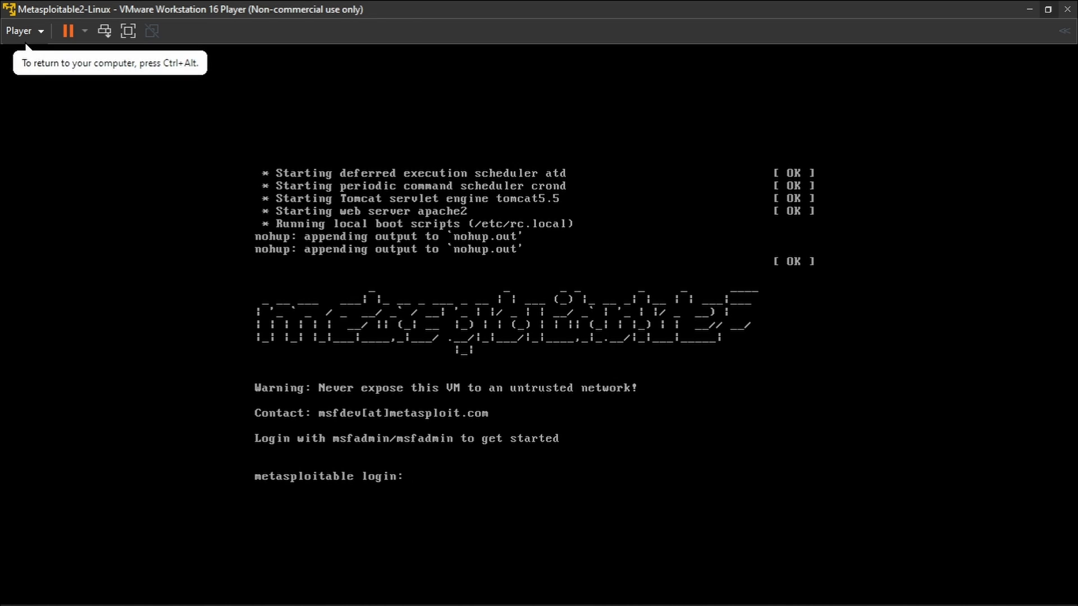
pyautogui.write('msfadmin')
pyautogui.press('Return')
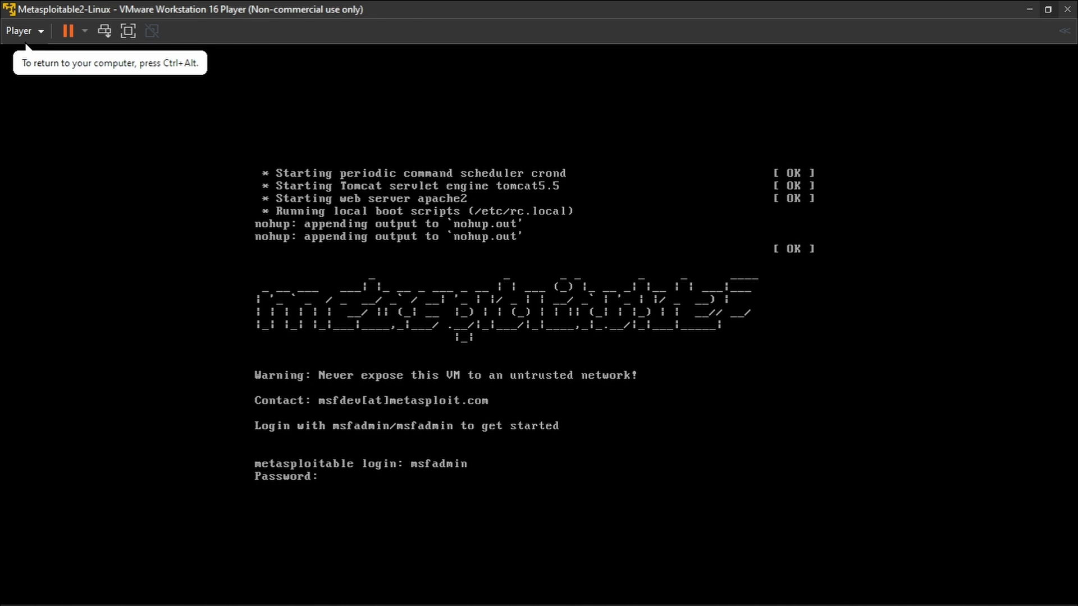
pyautogui.press('Return')
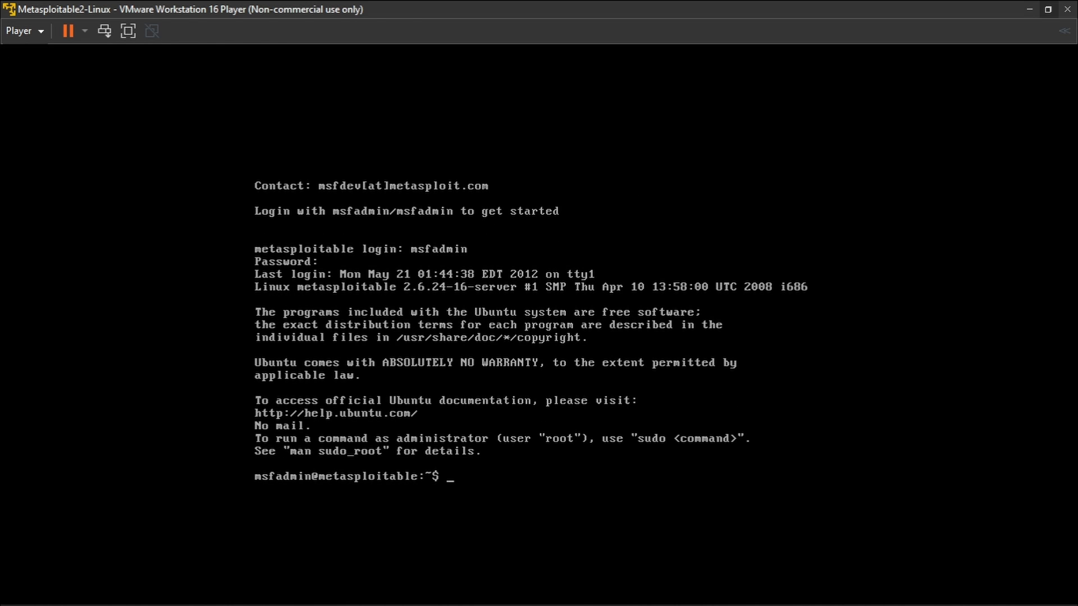
pyautogui.hotkey('ctrl', 'alt')
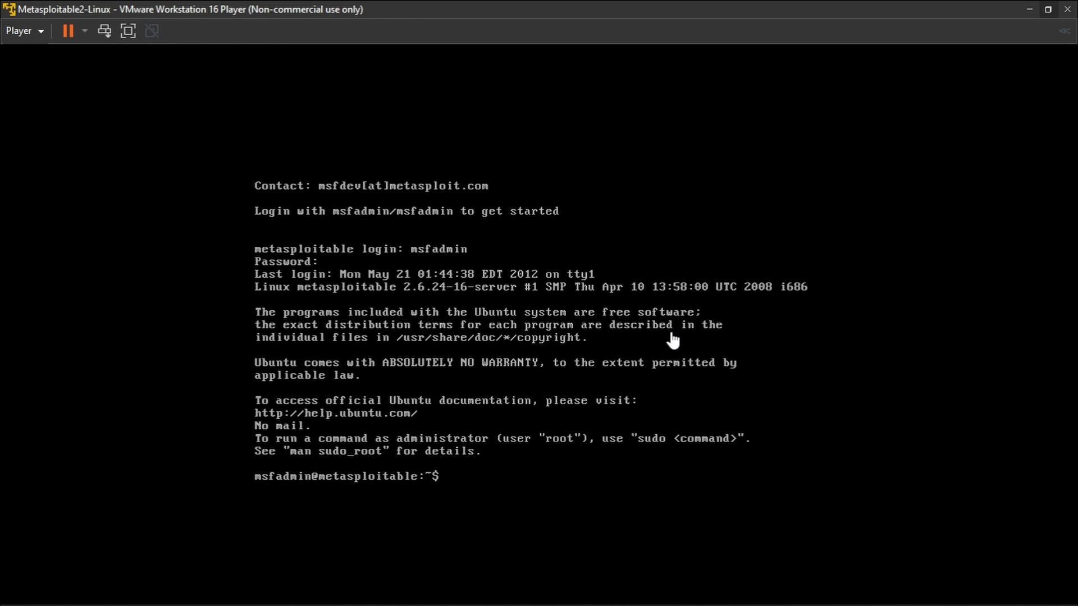